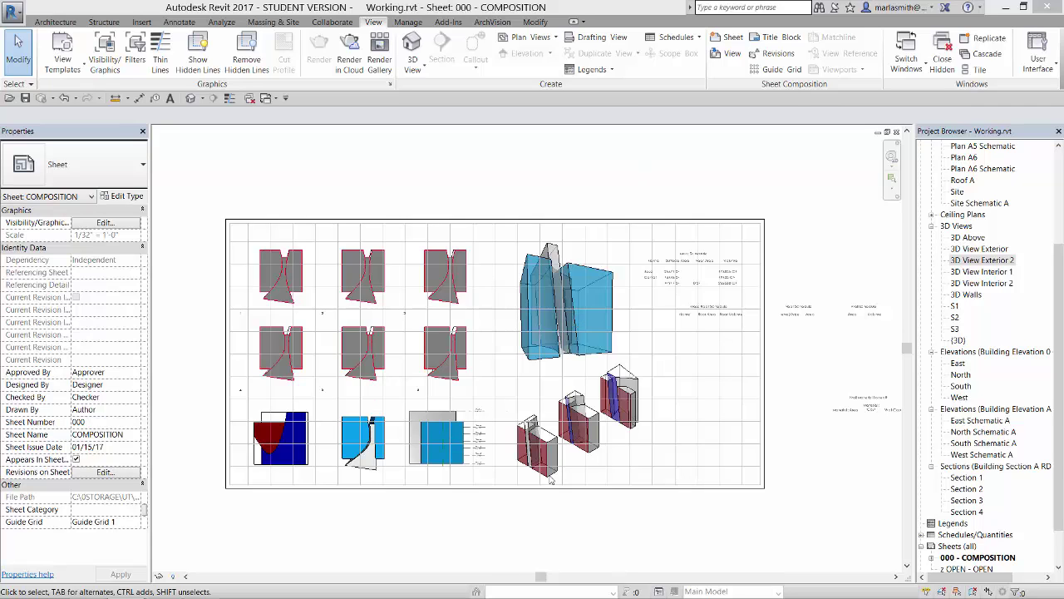
Open Floor Plan: Plan A1 and zoom in on the mass footprint and its section markers.
scroll(594, 469, up, 3)
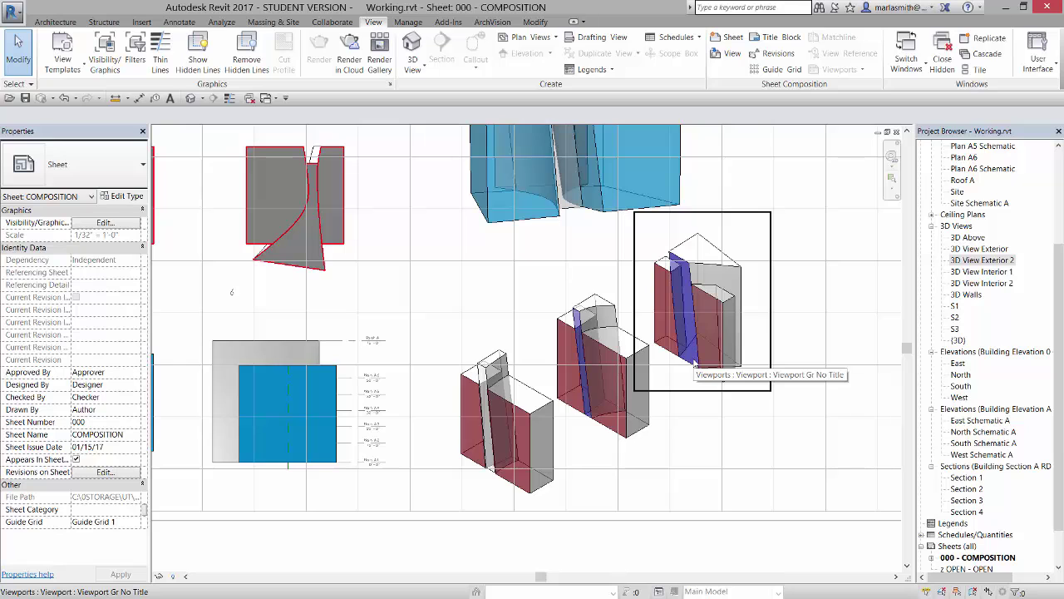
scroll(694, 366, down, 3)
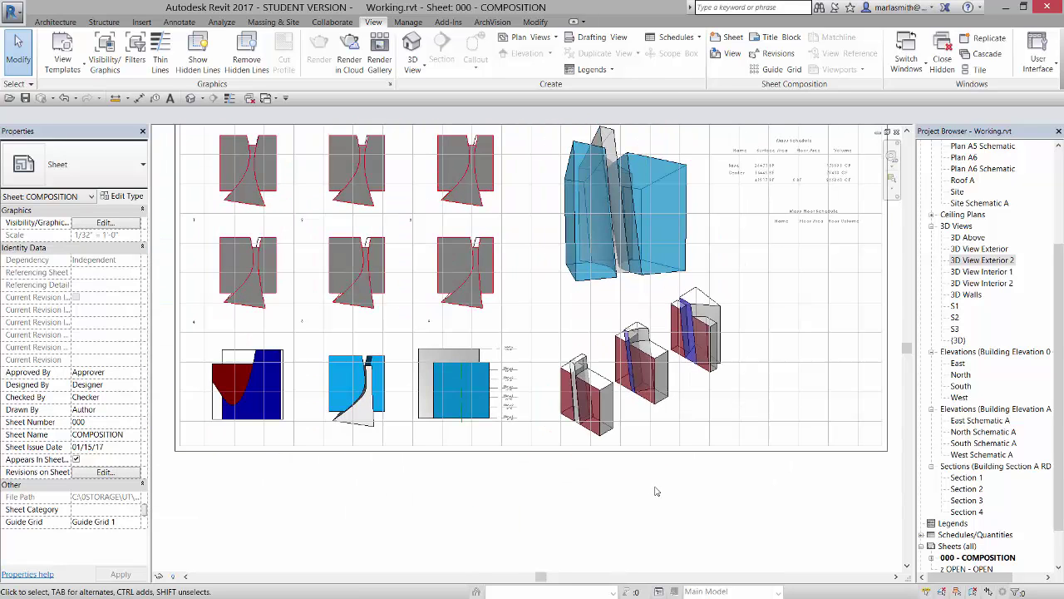
drag(1056, 276, 1054, 170)
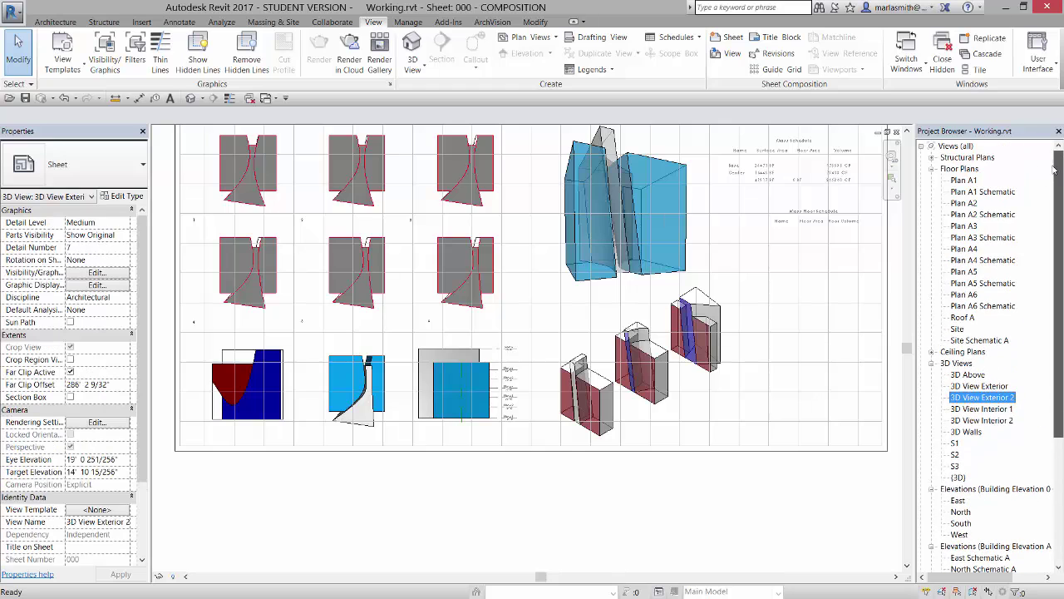
double_click(968, 181)
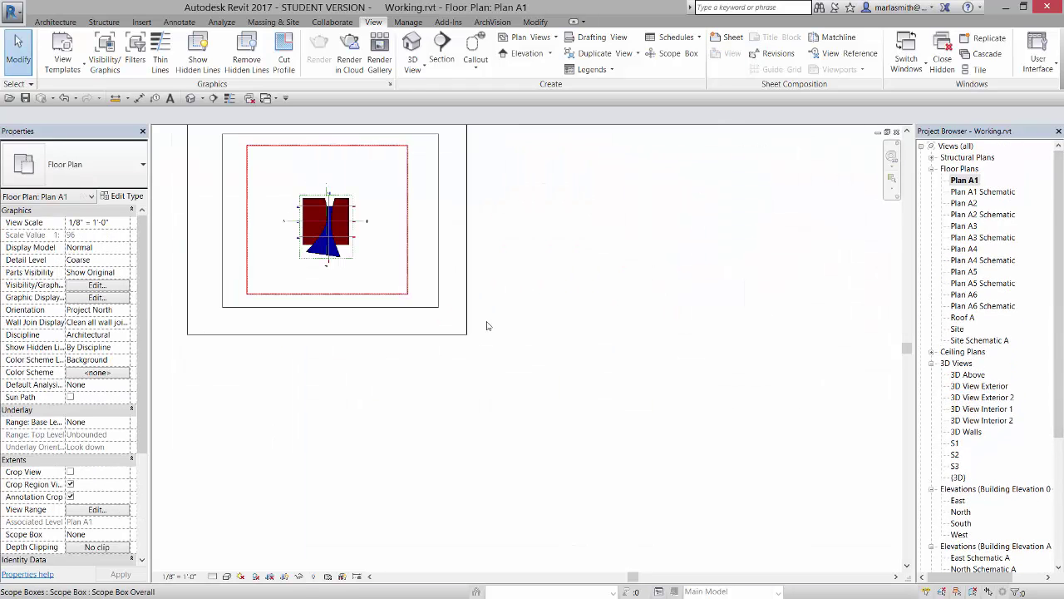
middle_drag(487, 323, 649, 385)
scroll(487, 279, up, 6)
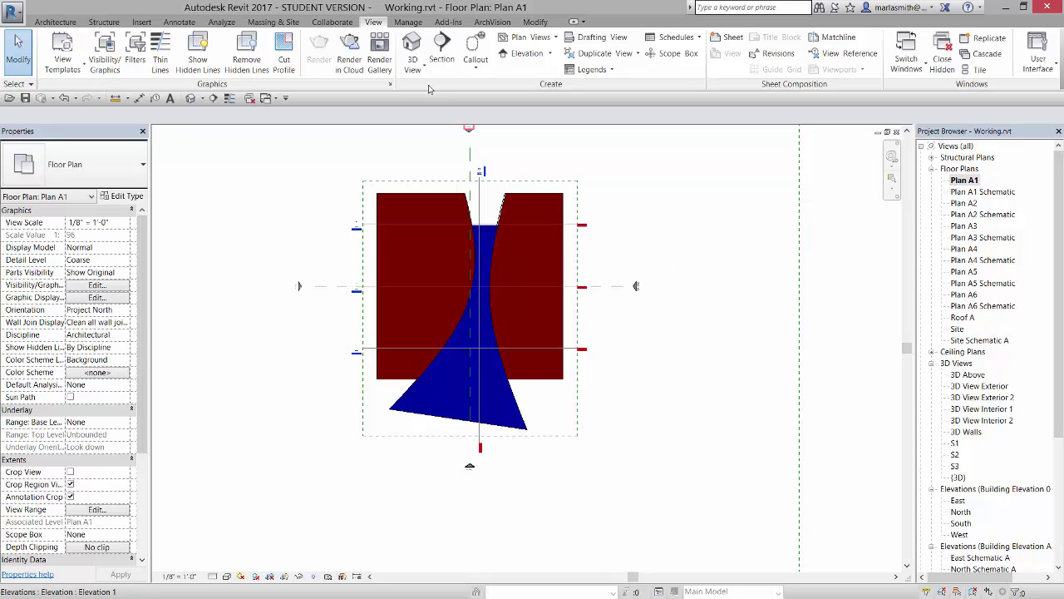
Switch to the default {3D} view, orbit around the model, and enable Section Box under Extents.
click(411, 44)
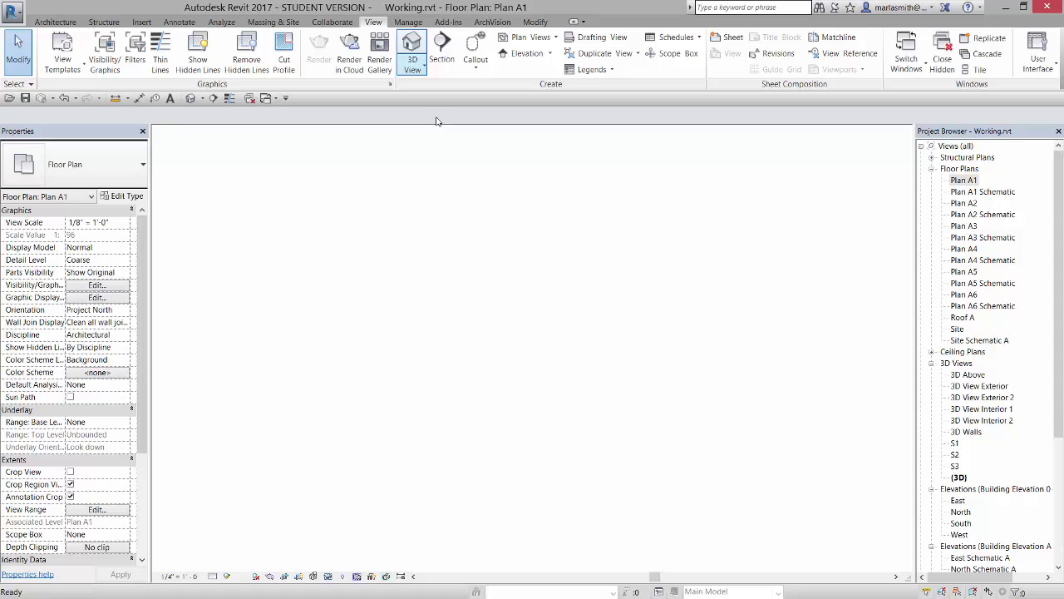
shift+middle_drag(565, 443, 774, 406)
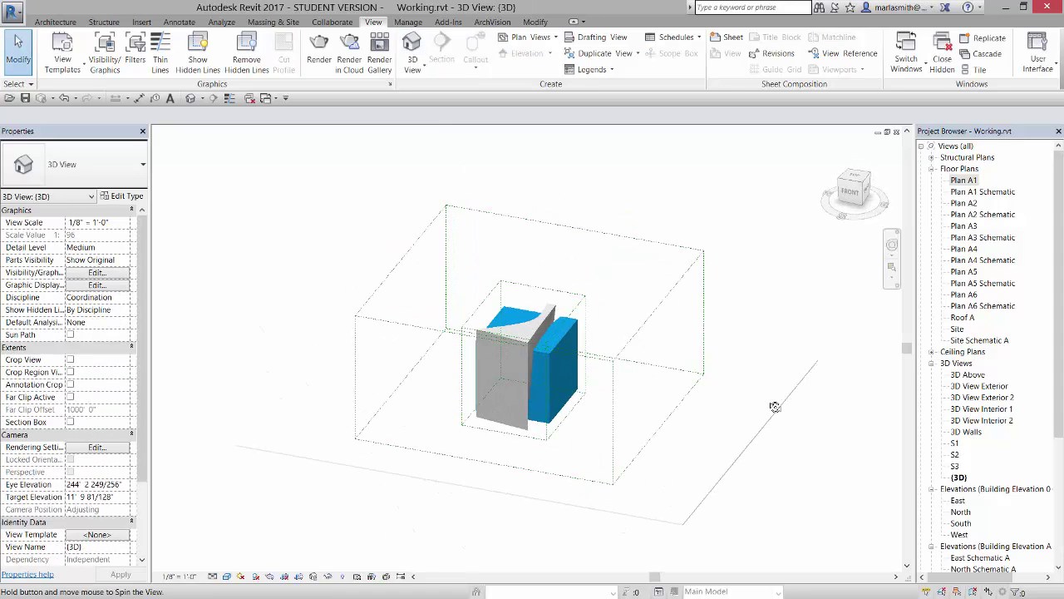
shift+middle_drag(730, 529, 670, 532)
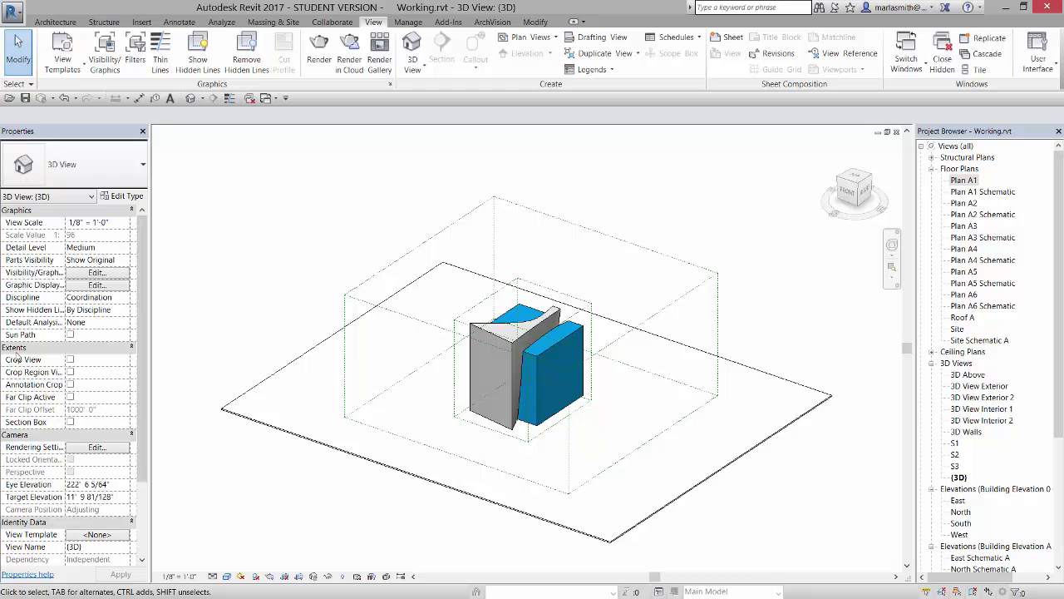
click(70, 422)
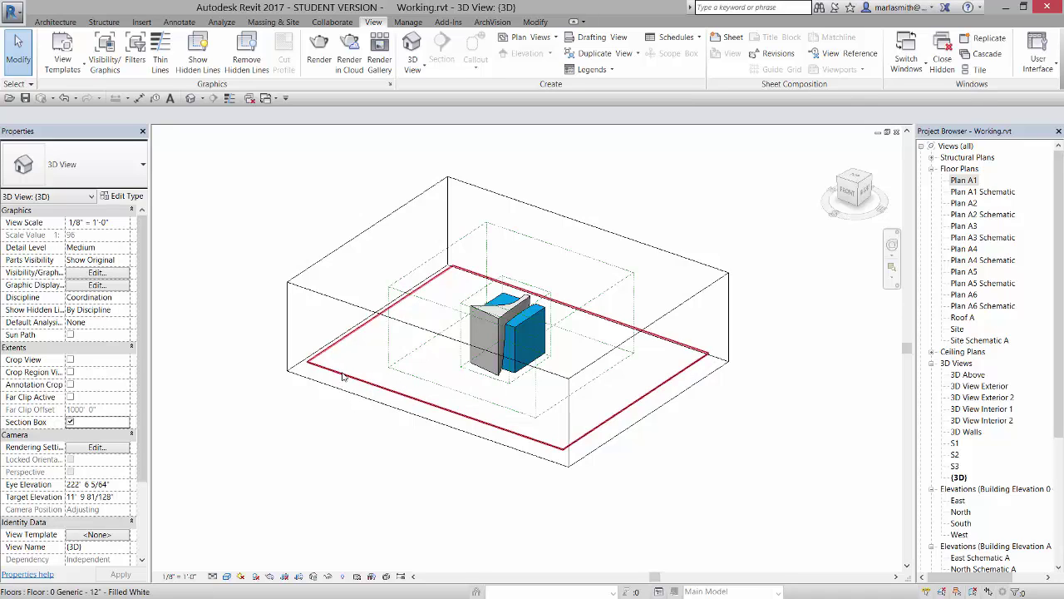
Turn off the section box and hide the floor under the mass in this view.
click(70, 423)
click(426, 402)
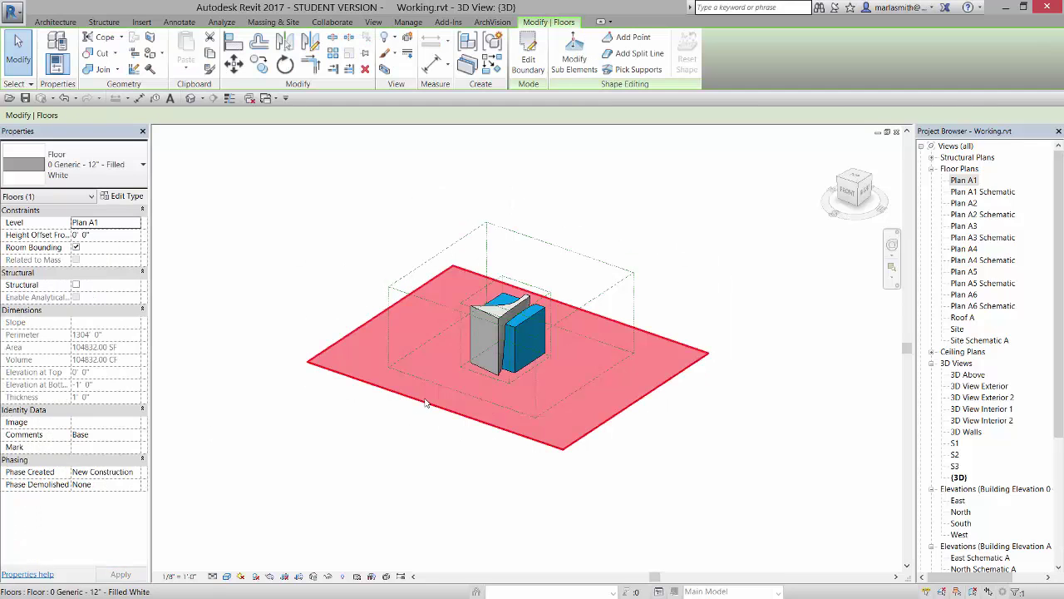
right_click(426, 401)
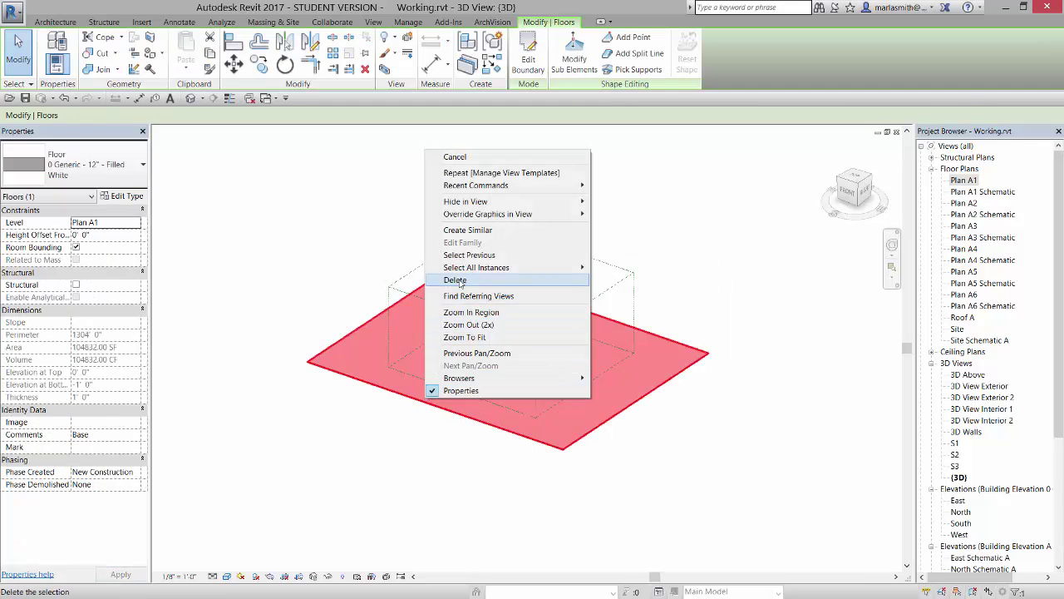
mouse_move(450, 203)
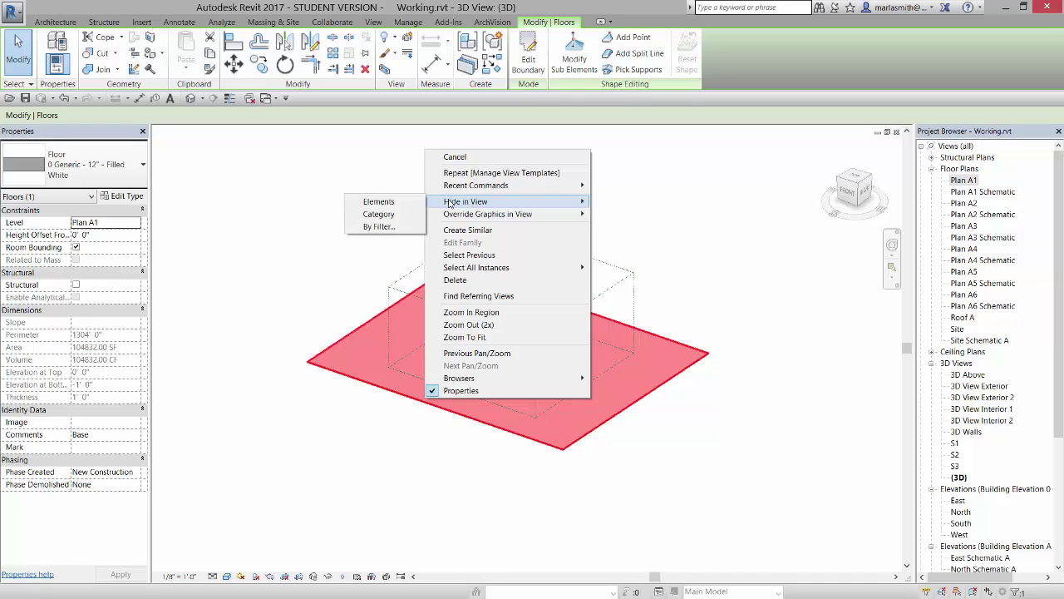
click(378, 201)
Hide the scope box in the view using the hide shortcut.
click(431, 263)
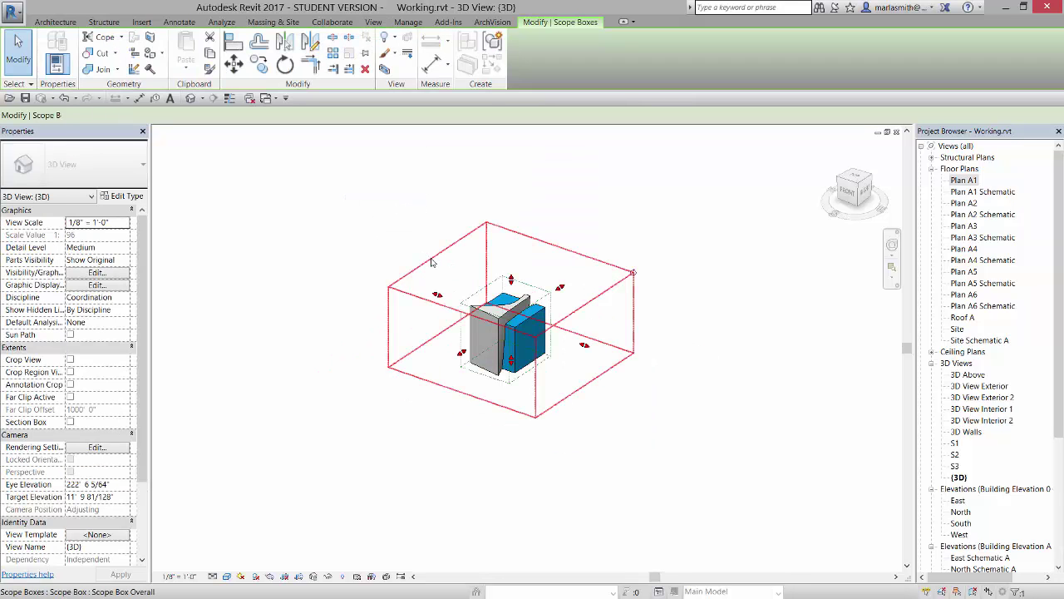
key(e)
key(h)
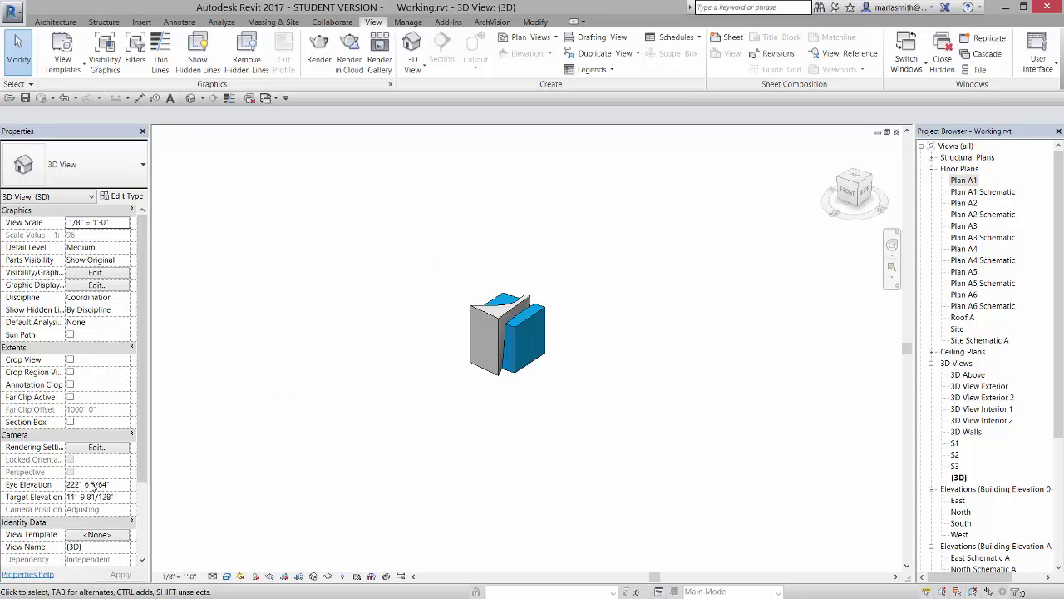
Re-enable the section box and drag its left face inward so it cuts through the mass.
click(70, 421)
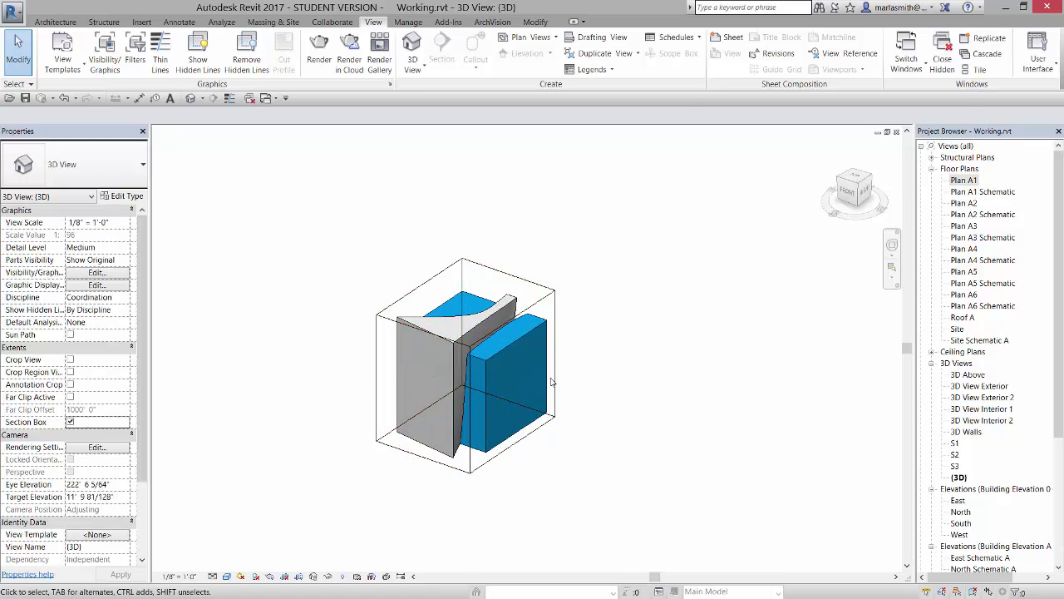
scroll(392, 481, up, 1)
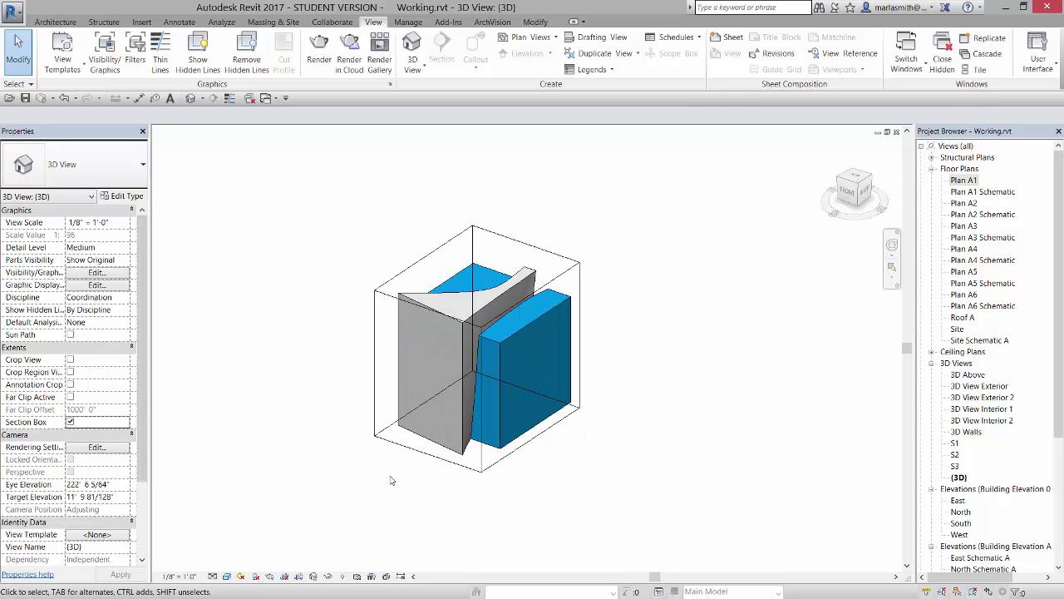
shift+middle_drag(406, 474, 420, 470)
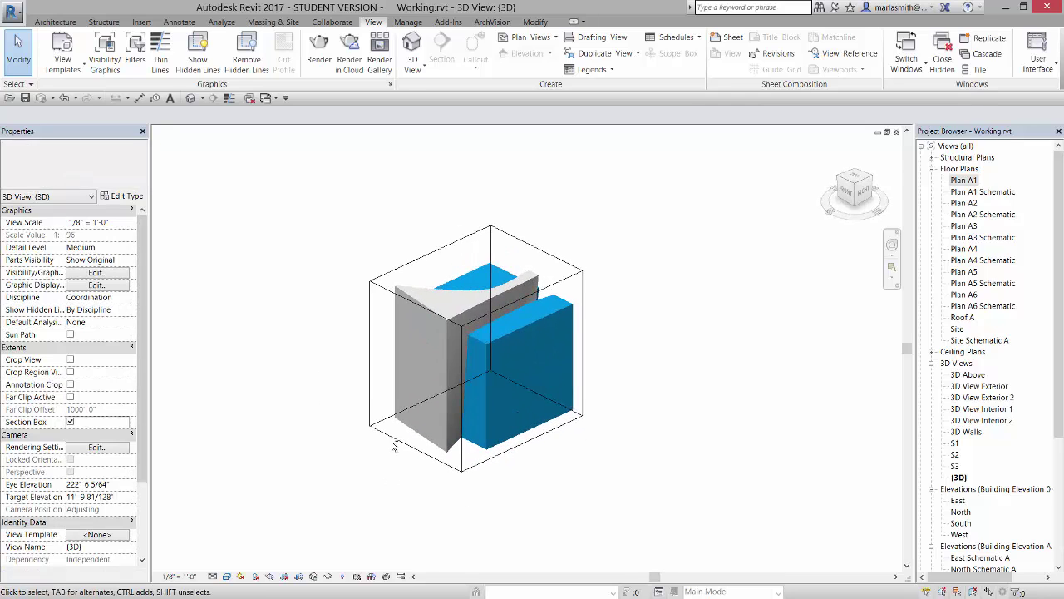
click(428, 260)
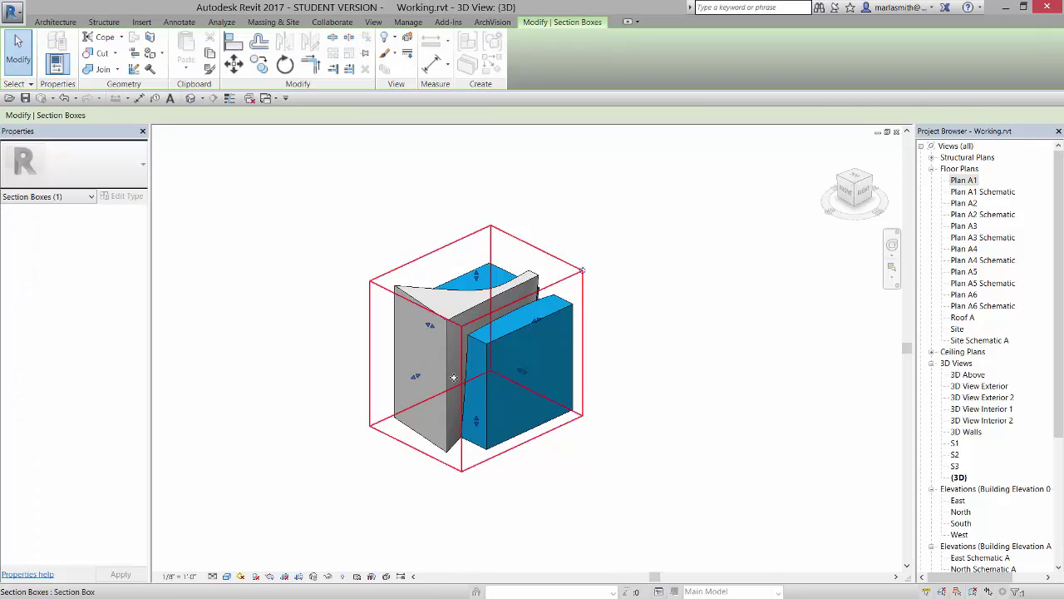
drag(415, 376, 417, 400)
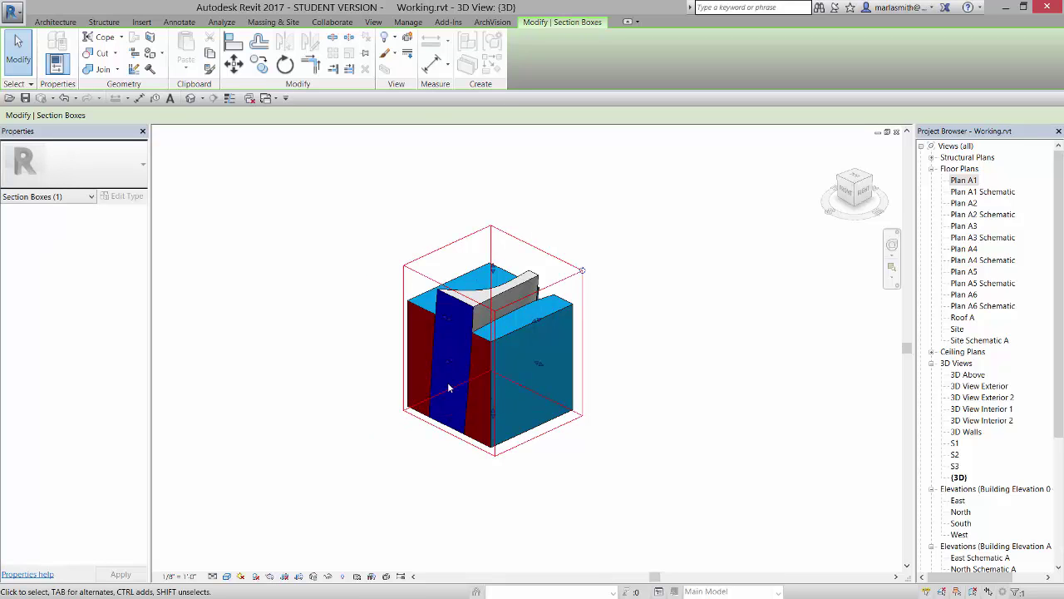
shift+middle_drag(448, 387, 368, 299)
Drag the section box's left, right and top faces to trim the mass to a narrow slice.
scroll(435, 368, up, 2)
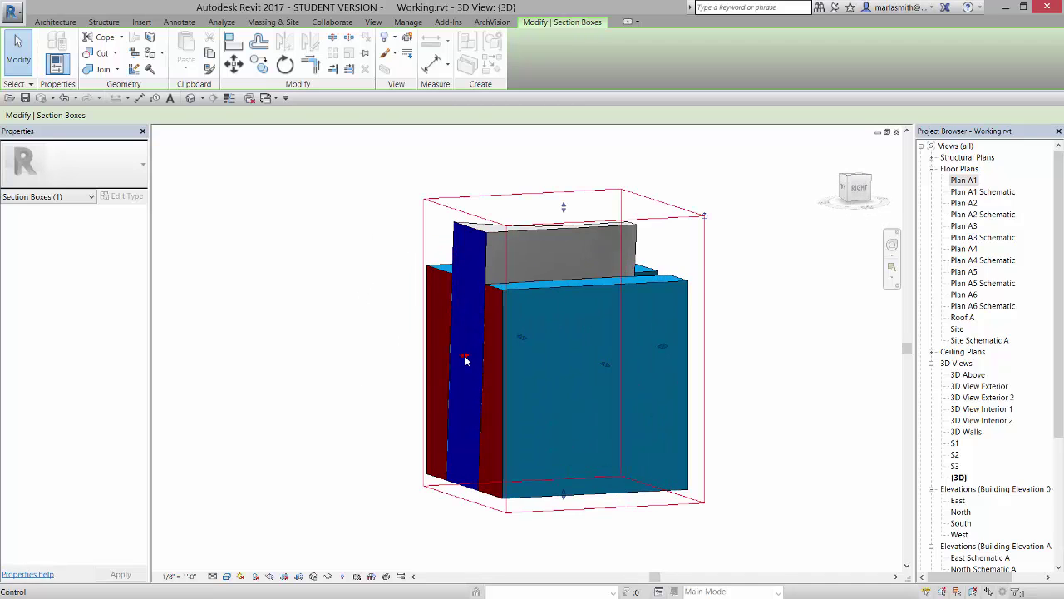
drag(465, 359, 383, 359)
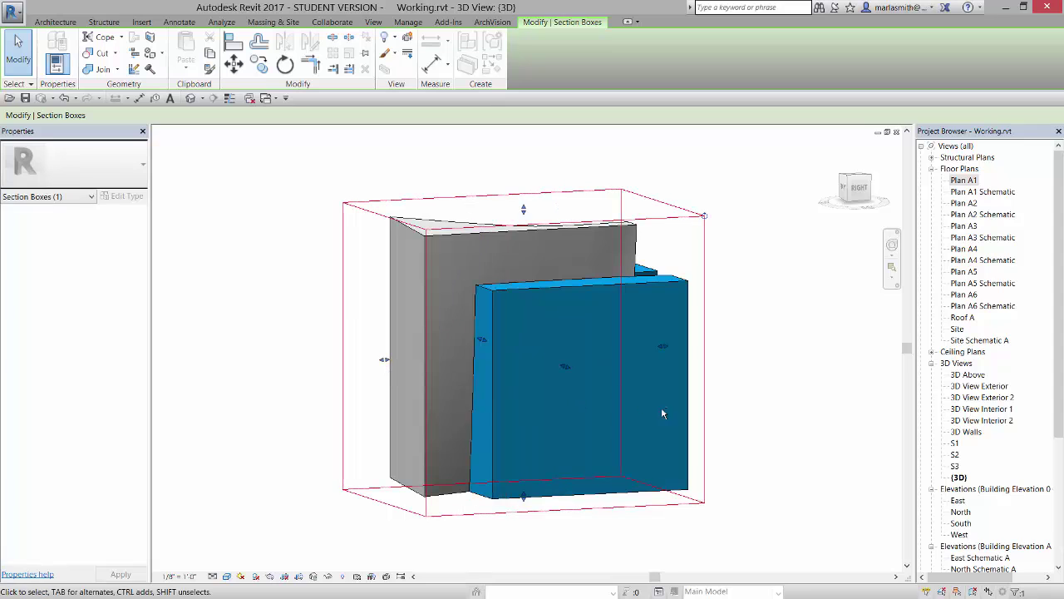
shift+middle_drag(663, 413, 822, 458)
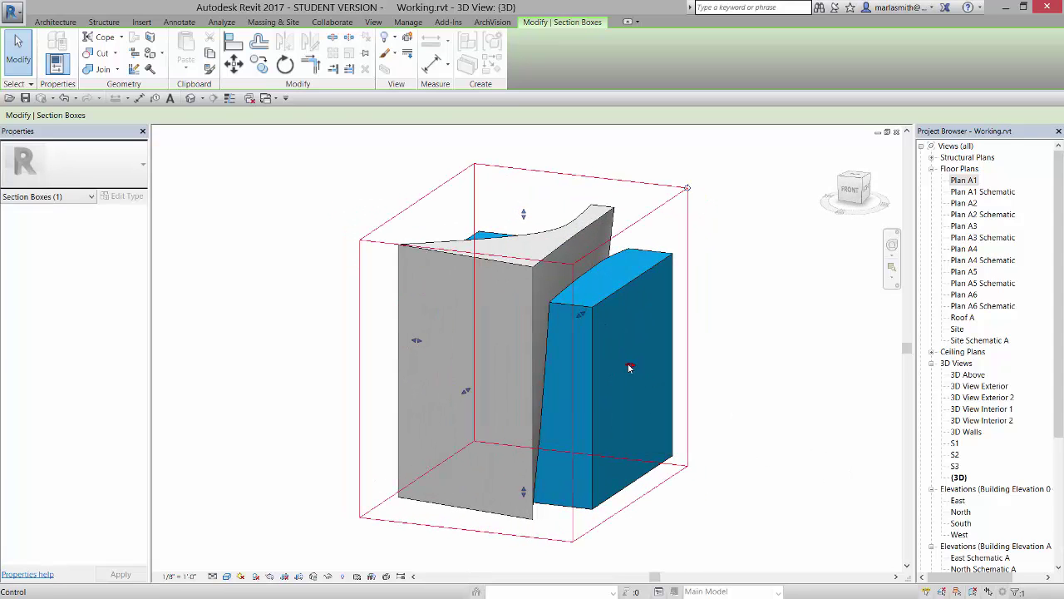
drag(629, 368, 650, 380)
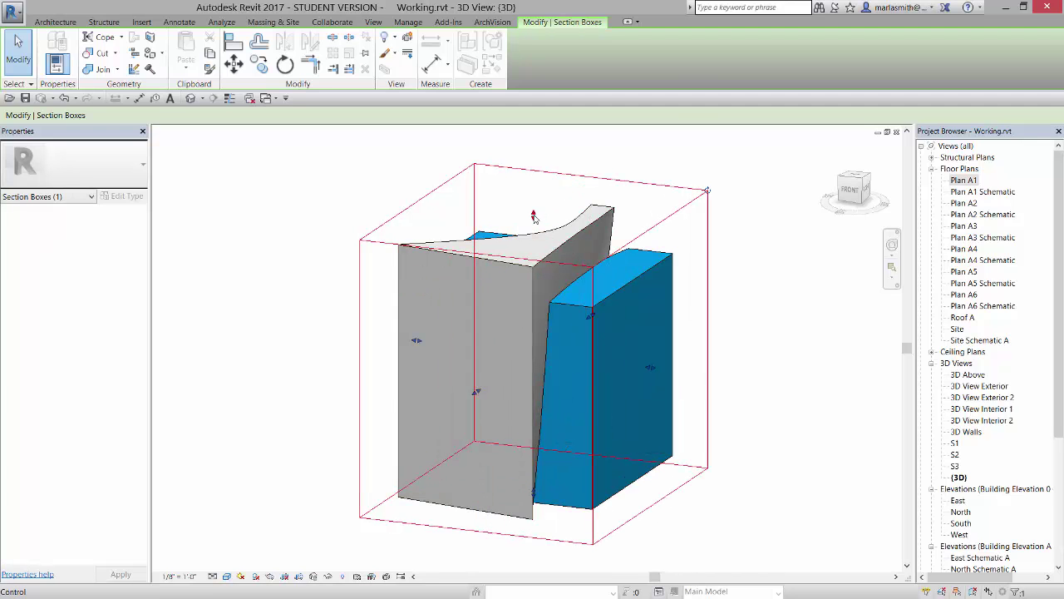
drag(534, 214, 541, 322)
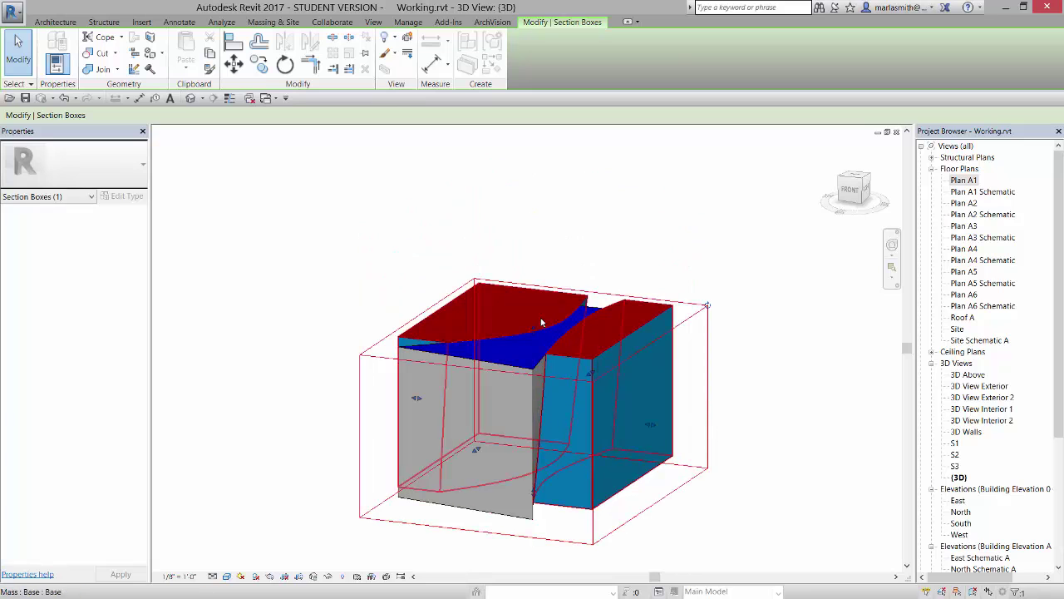
shift+middle_drag(529, 325, 716, 288)
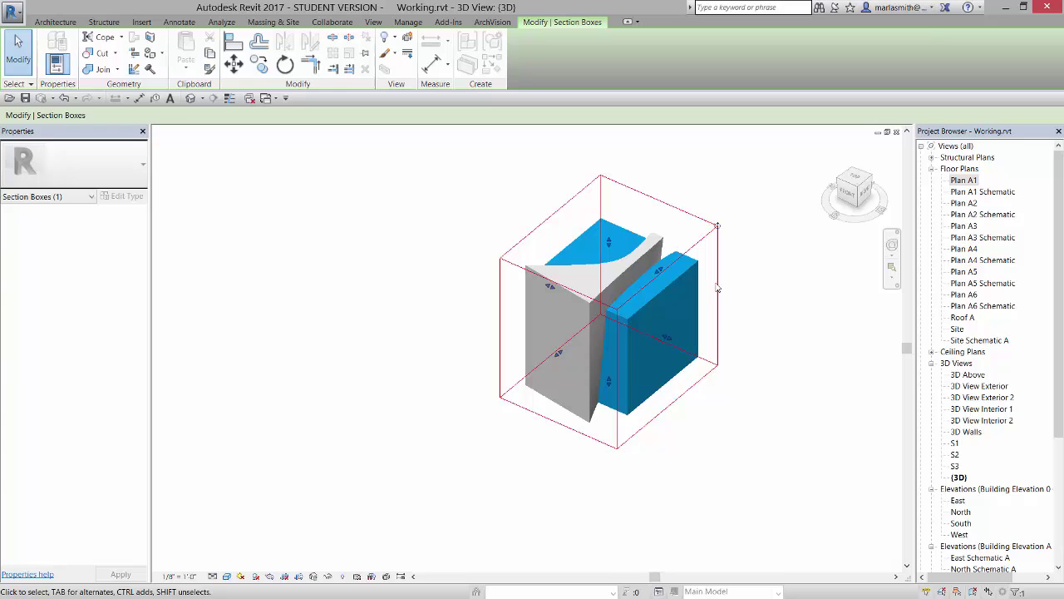
click(726, 474)
shift+middle_drag(723, 449, 809, 405)
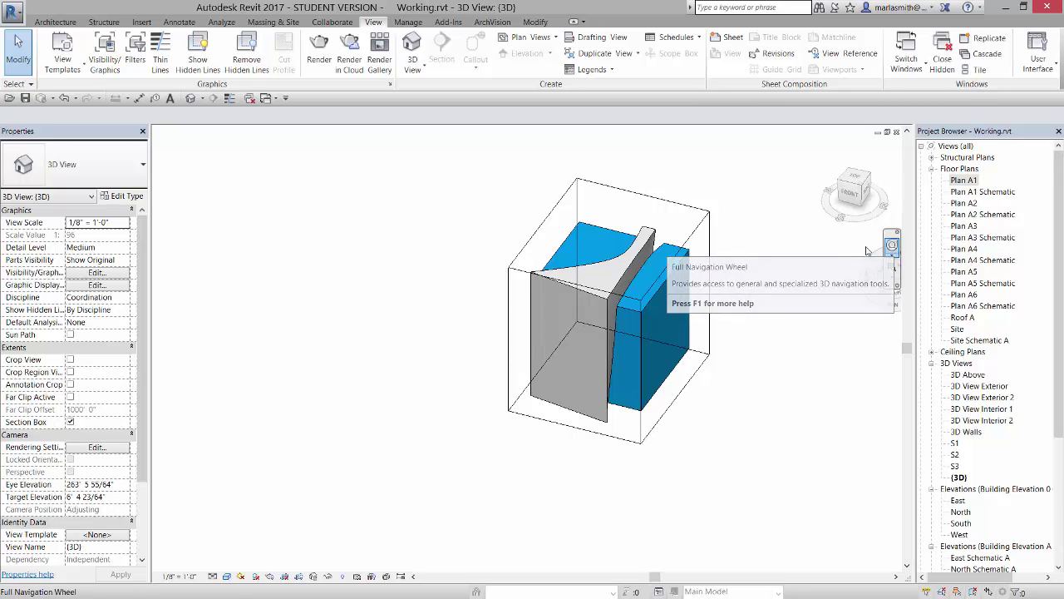
From the Full Navigation Wheel menu, orient the view to Floor Plan: Plan A1 Schematic.
click(892, 246)
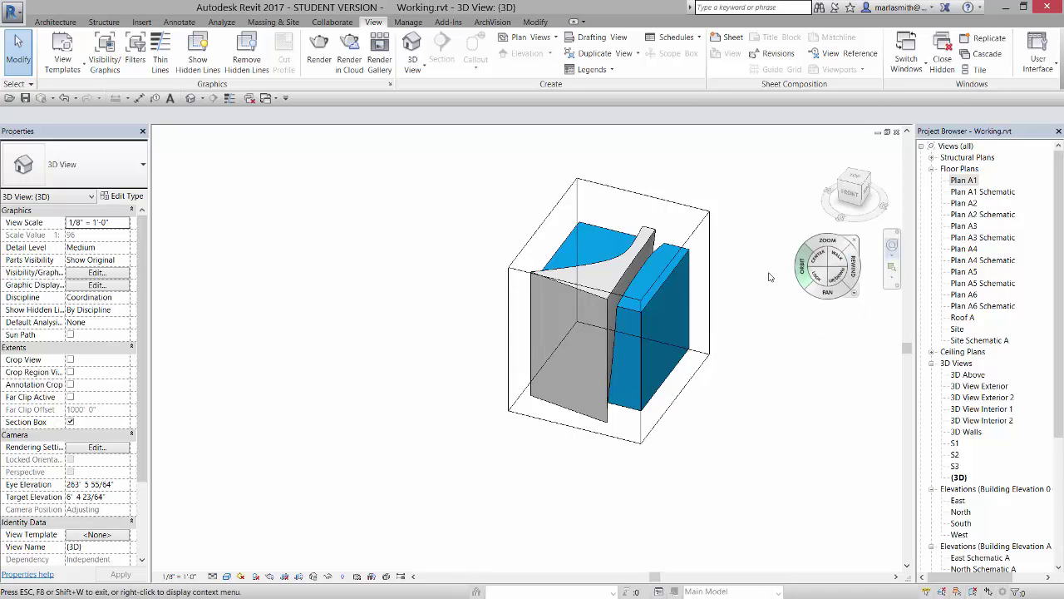
click(784, 307)
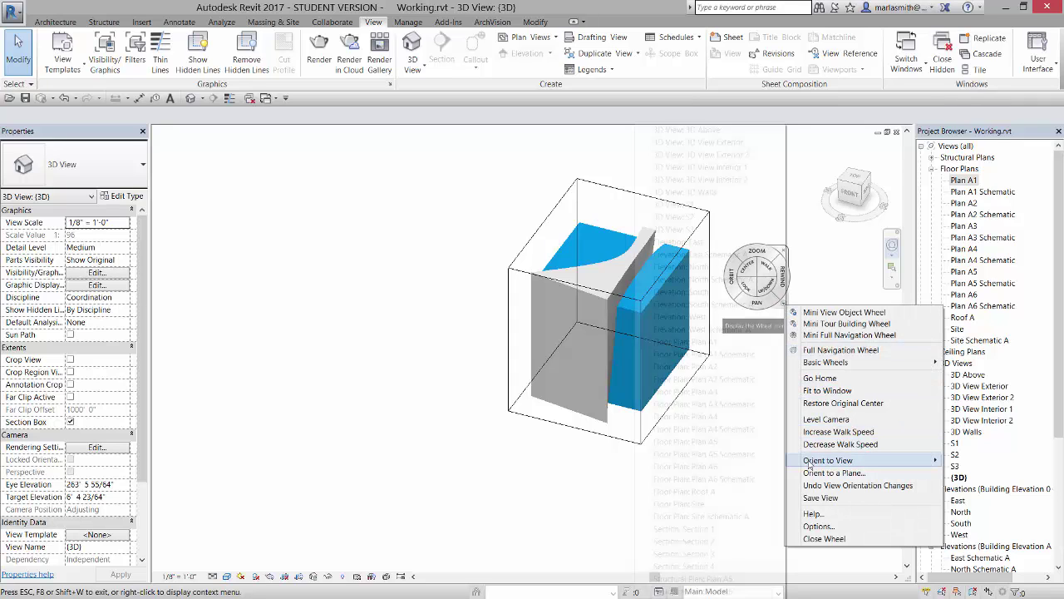
mouse_move(809, 462)
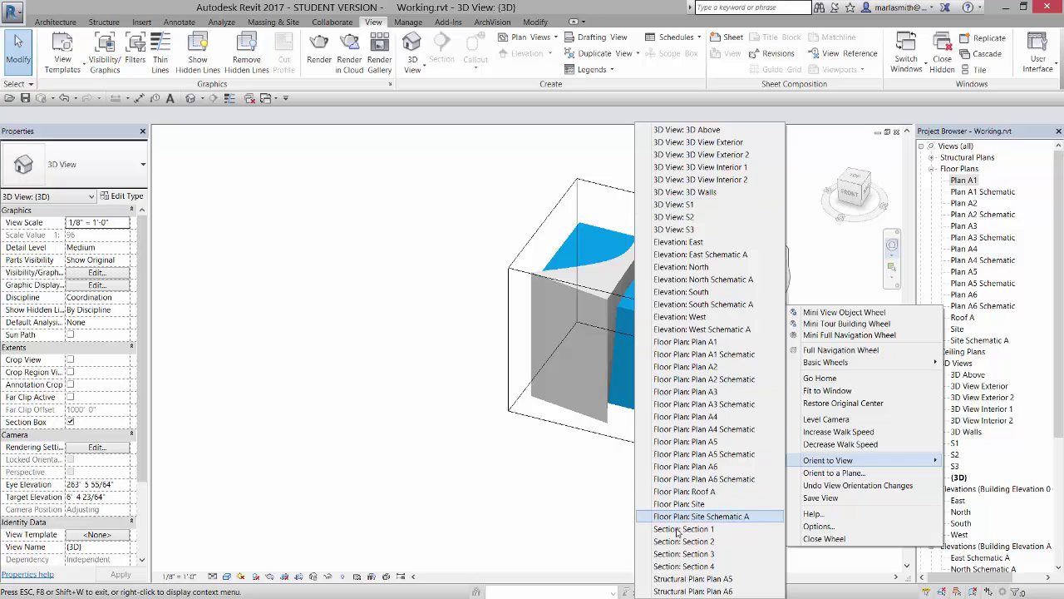
click(690, 355)
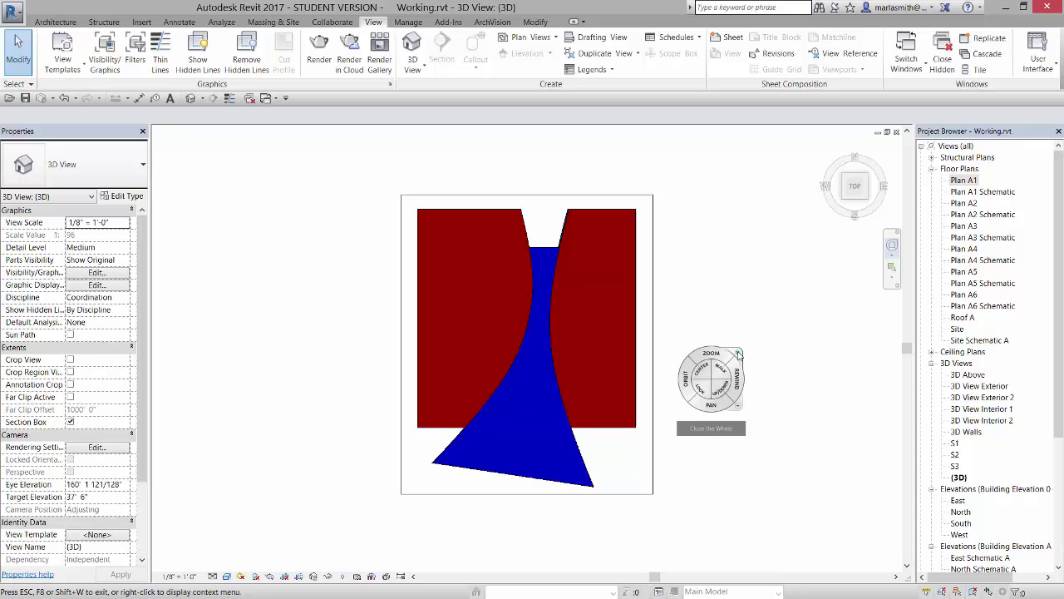
Close the navigation wheel and switch to an isometric corner view with the ViewCube.
click(738, 354)
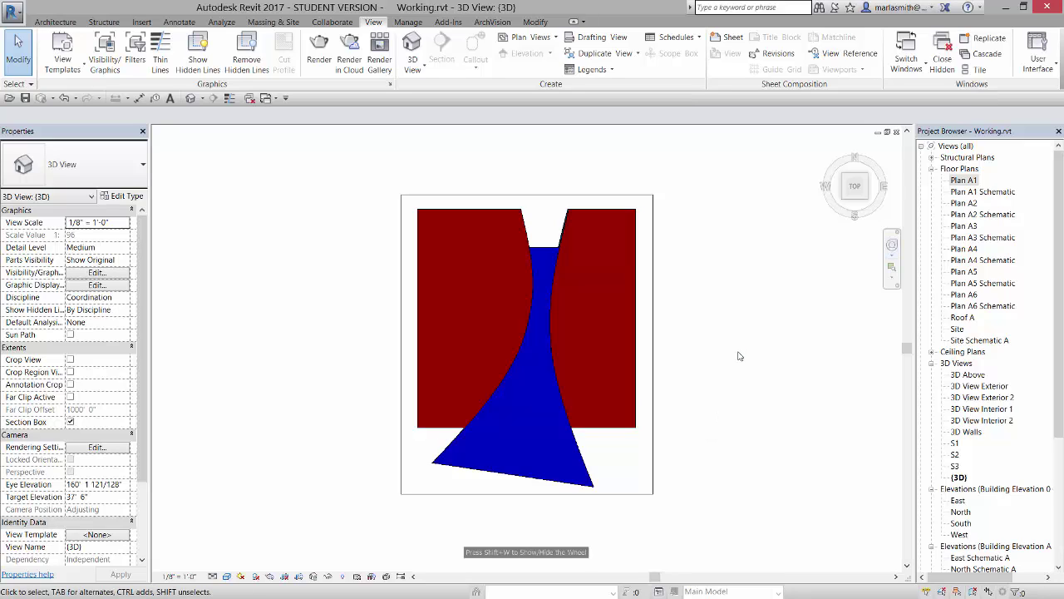
click(844, 202)
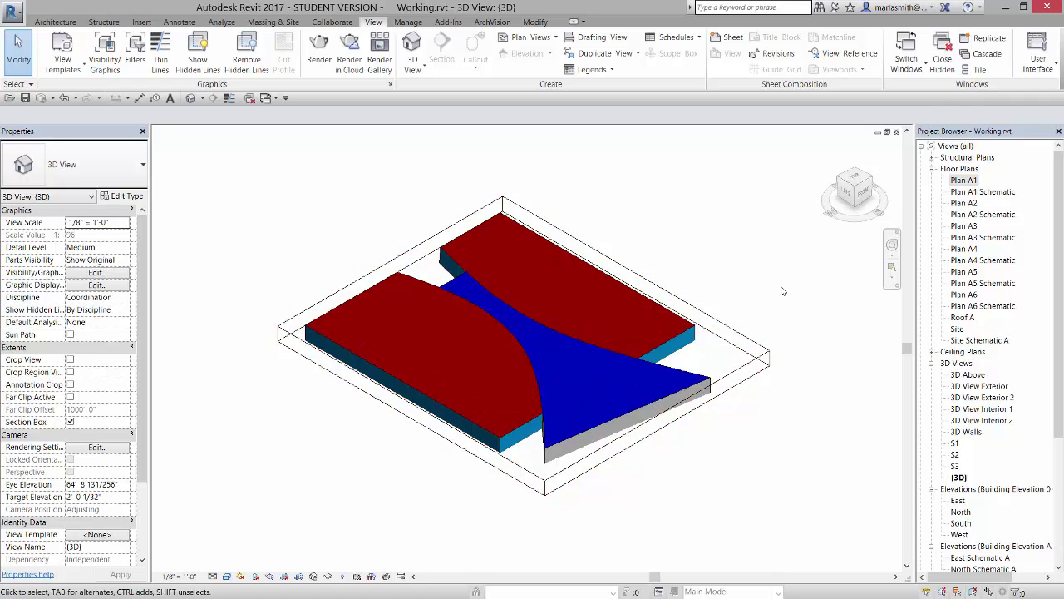
Orient the 3D view to Section: Section 2 from the navigation wheel's menu.
click(892, 246)
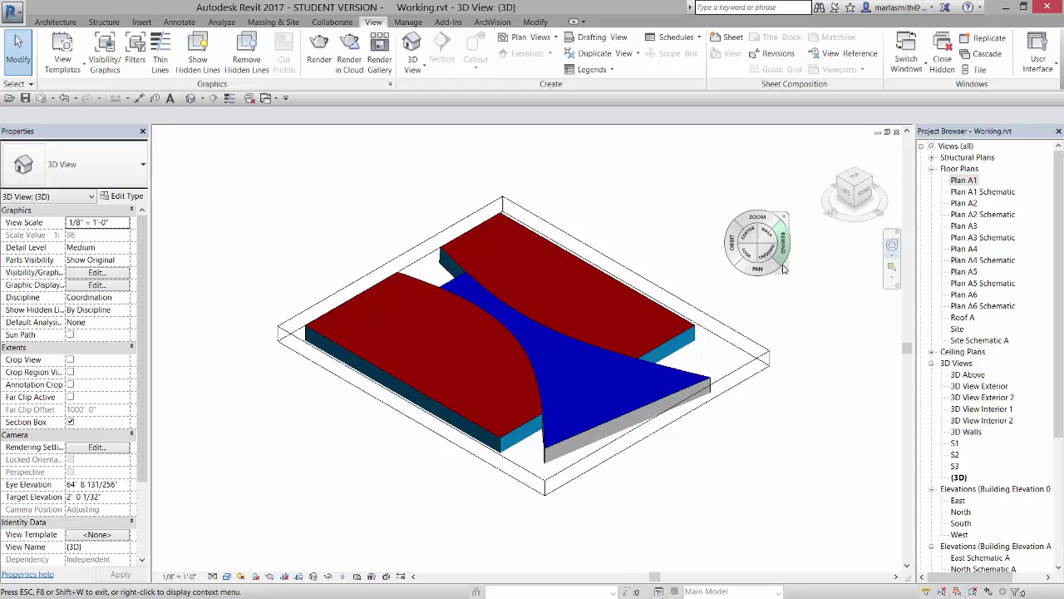
right_click(785, 272)
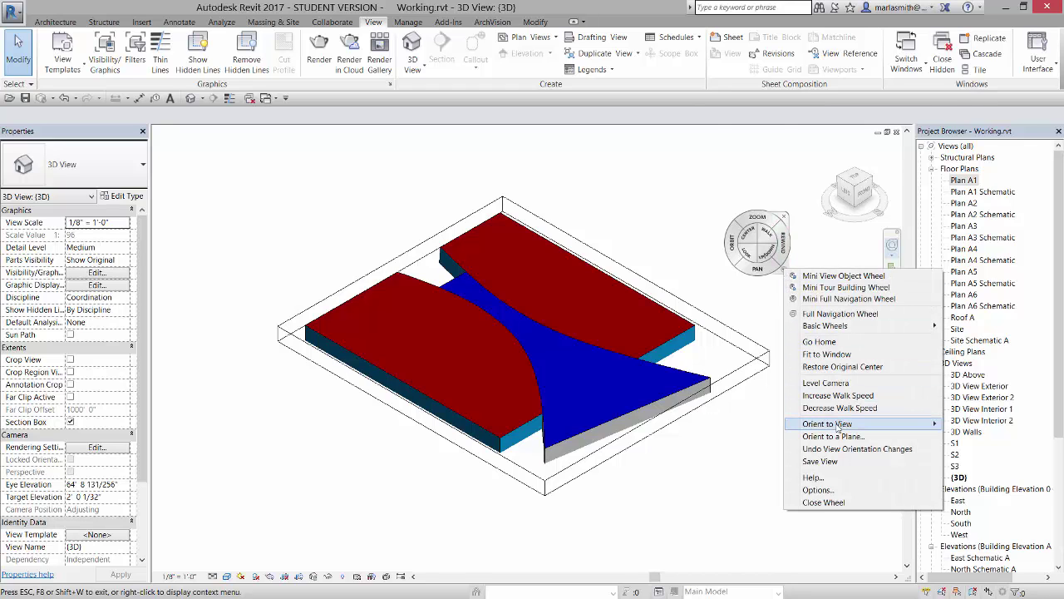
mouse_move(827, 425)
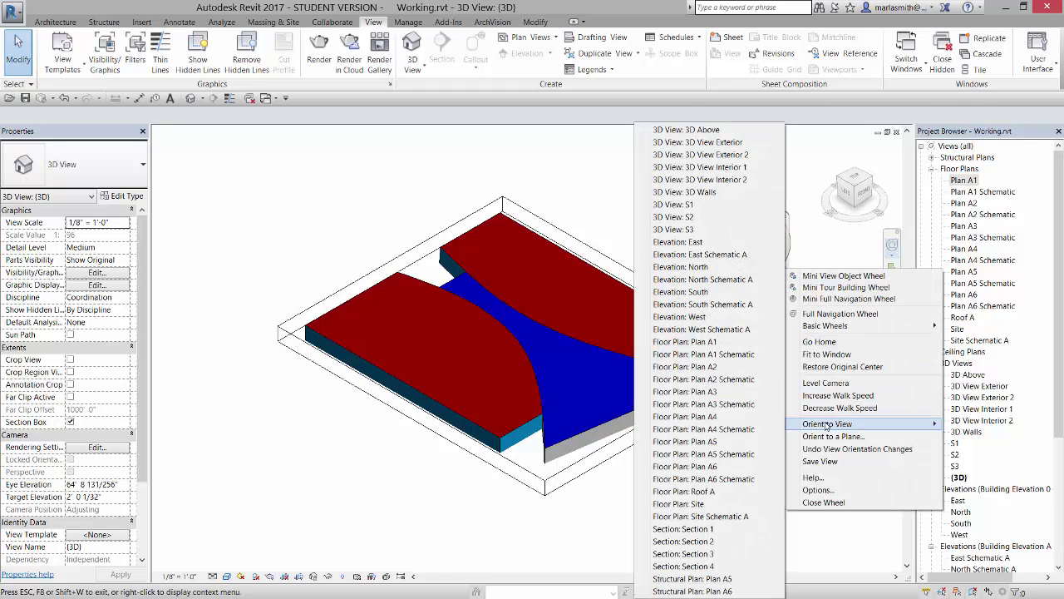
click(711, 542)
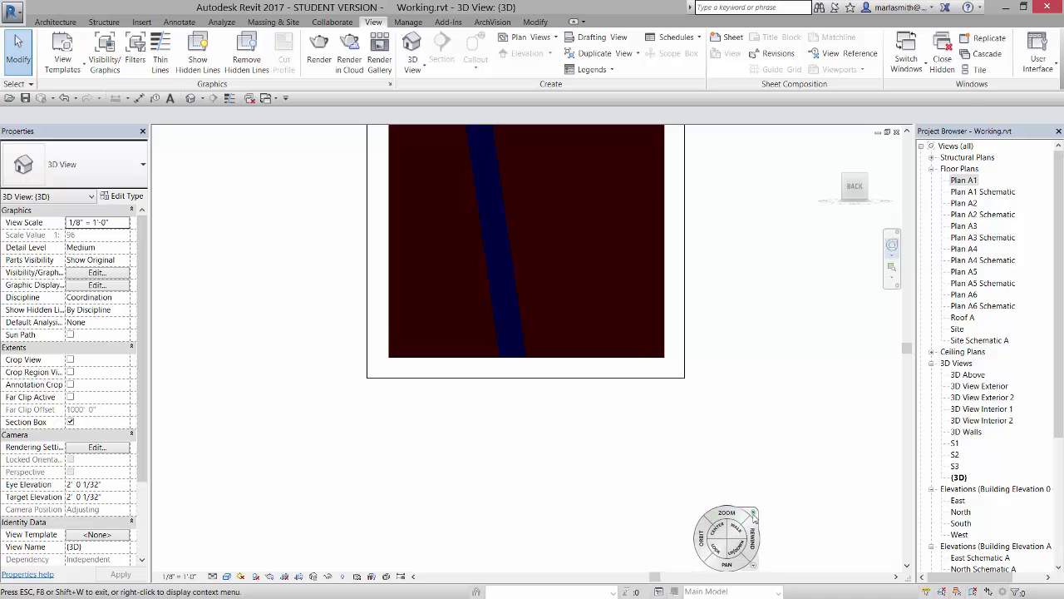
Close the wheel, recentre the model, and pick an isometric ViewCube corner.
click(753, 513)
scroll(729, 405, down, 2)
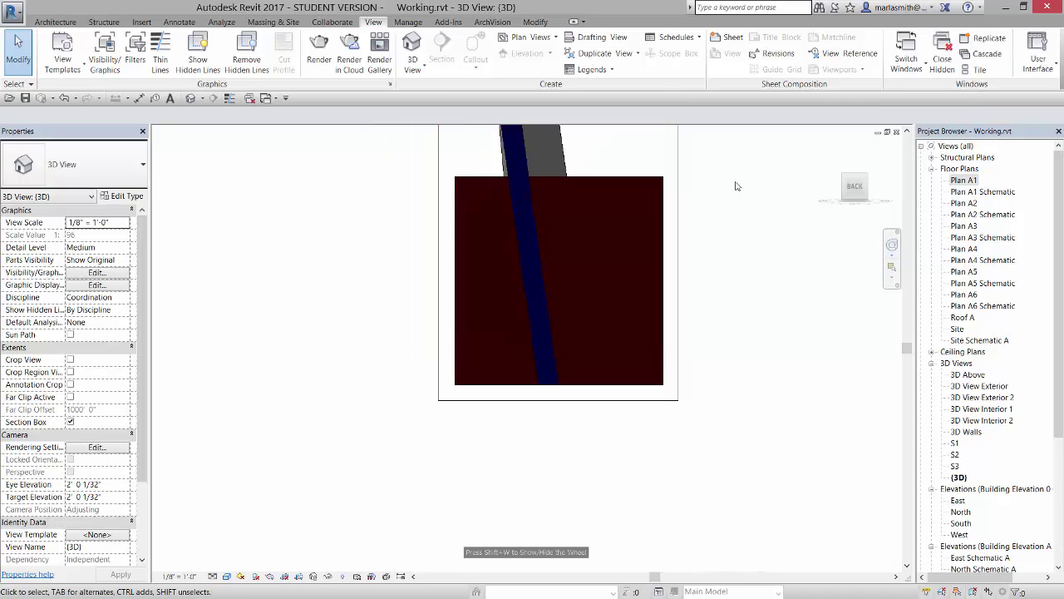
middle_drag(738, 231, 738, 312)
scroll(707, 228, up, 1)
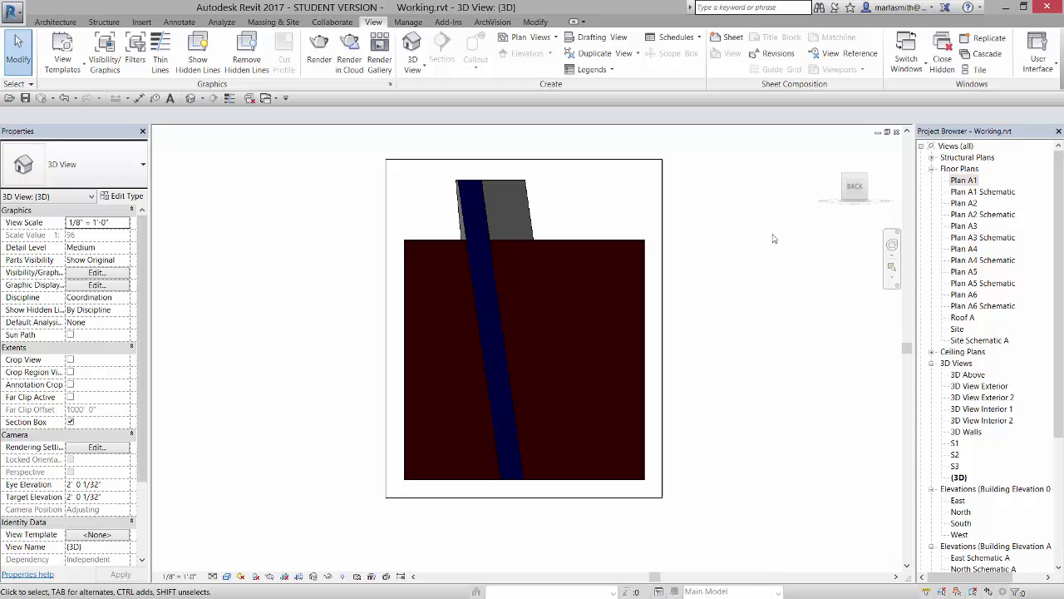
click(867, 181)
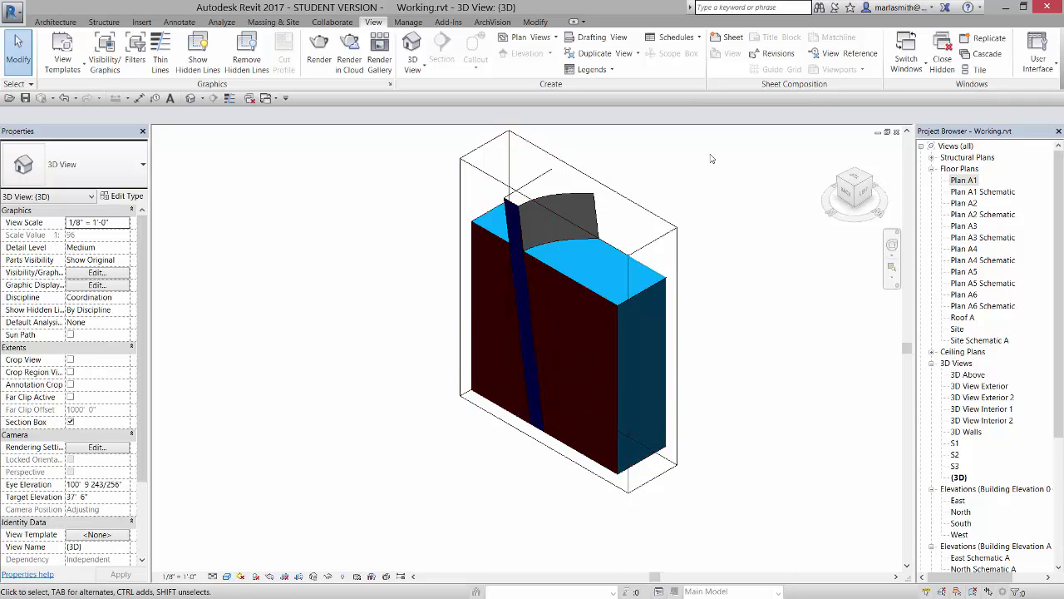
In Sun Settings, apply Lighting mode with the Sunlight from Top Left preset (azimuth 180°, altitude 35°).
click(240, 577)
click(255, 532)
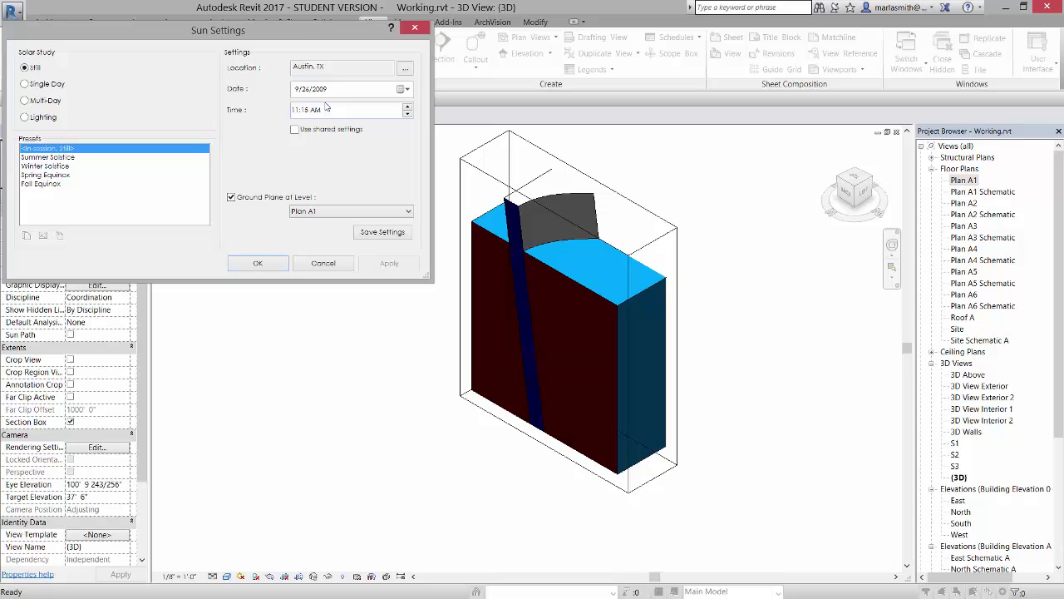
click(30, 118)
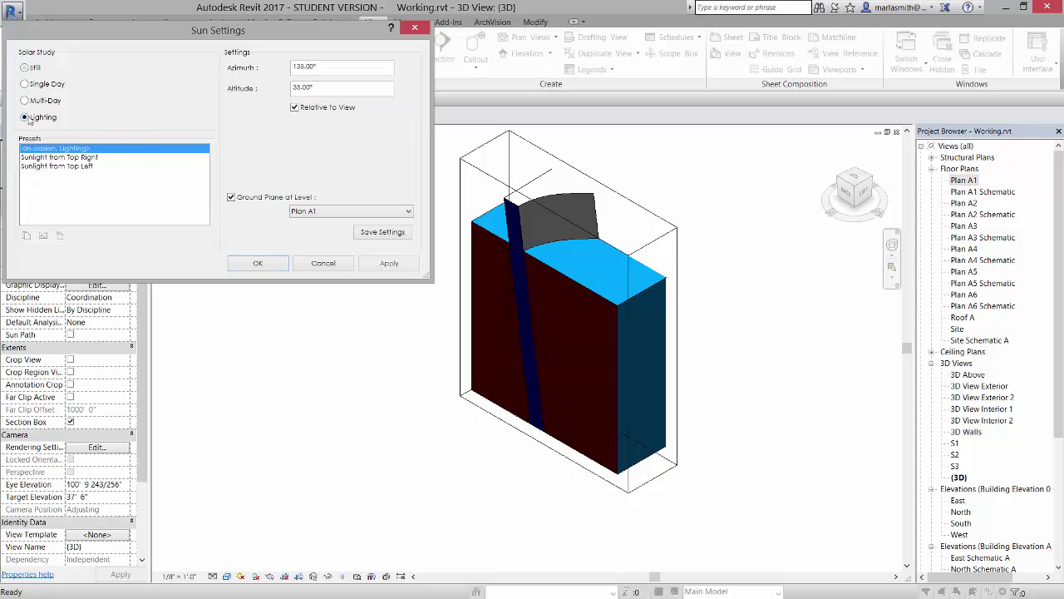
click(72, 167)
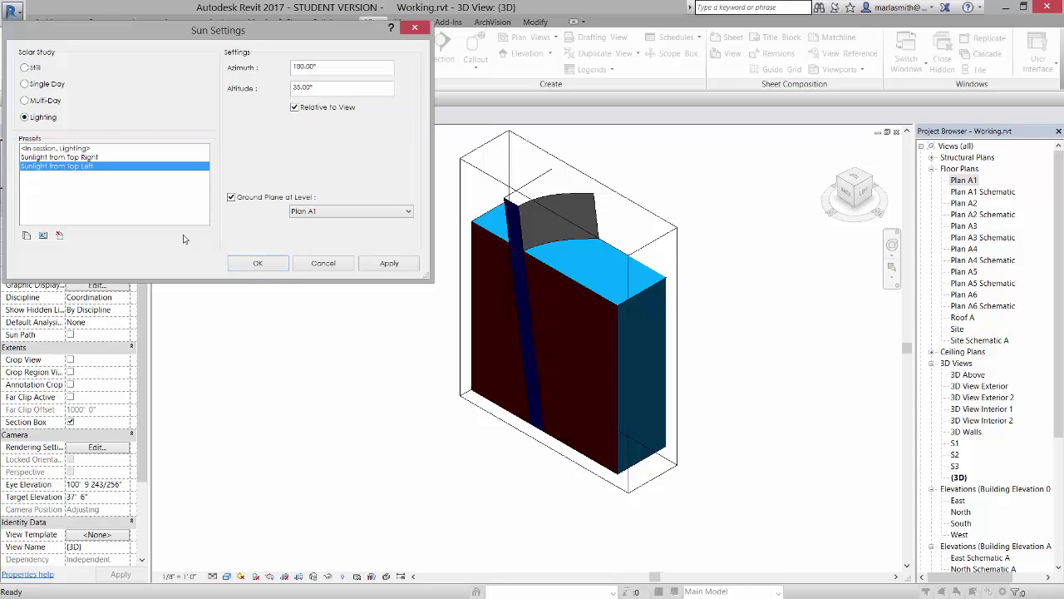
click(393, 264)
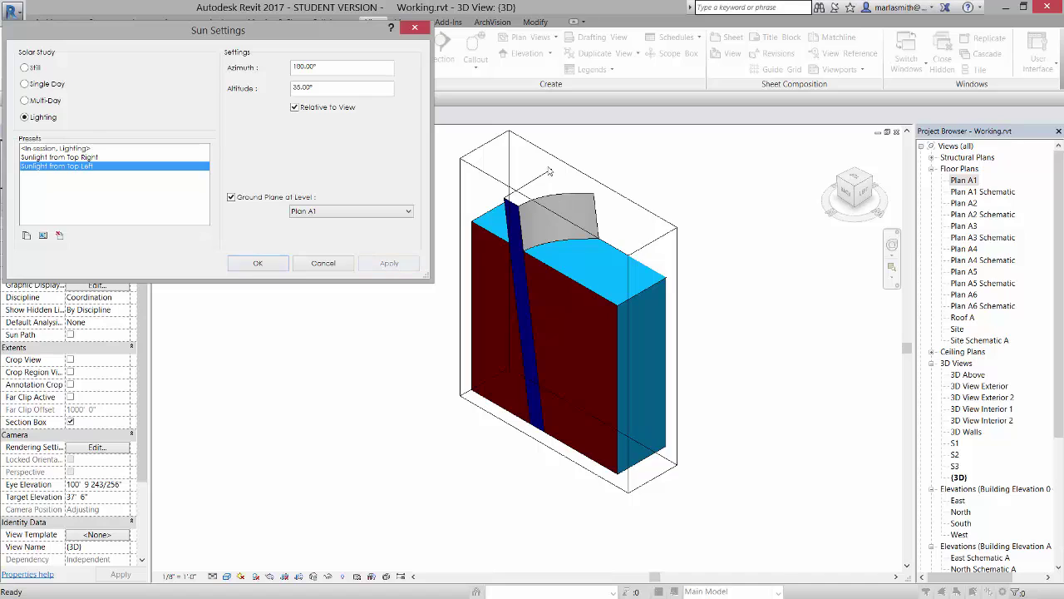
click(253, 263)
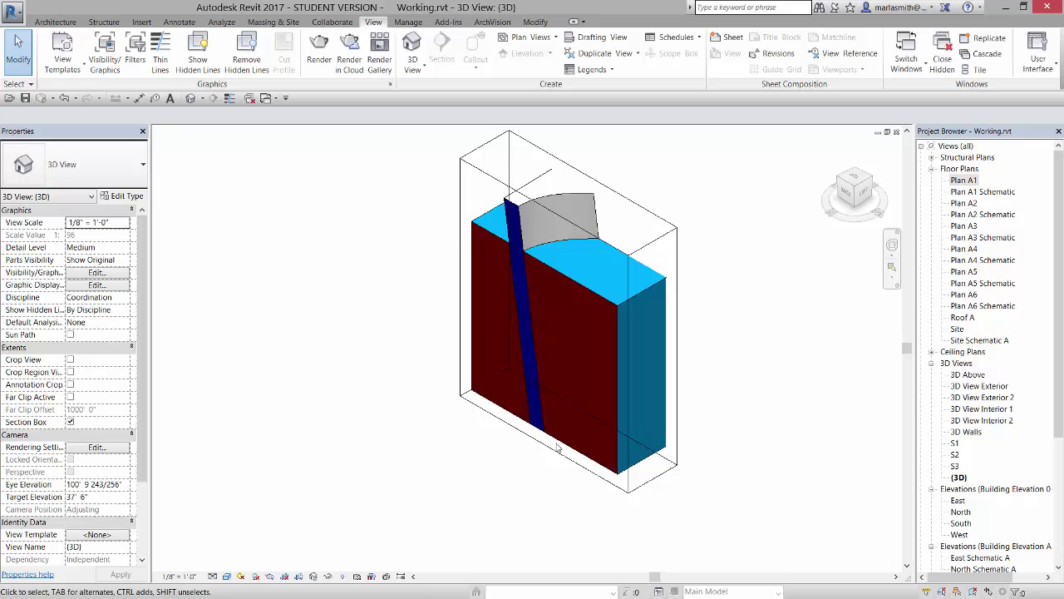
shift+middle_drag(557, 448, 731, 407)
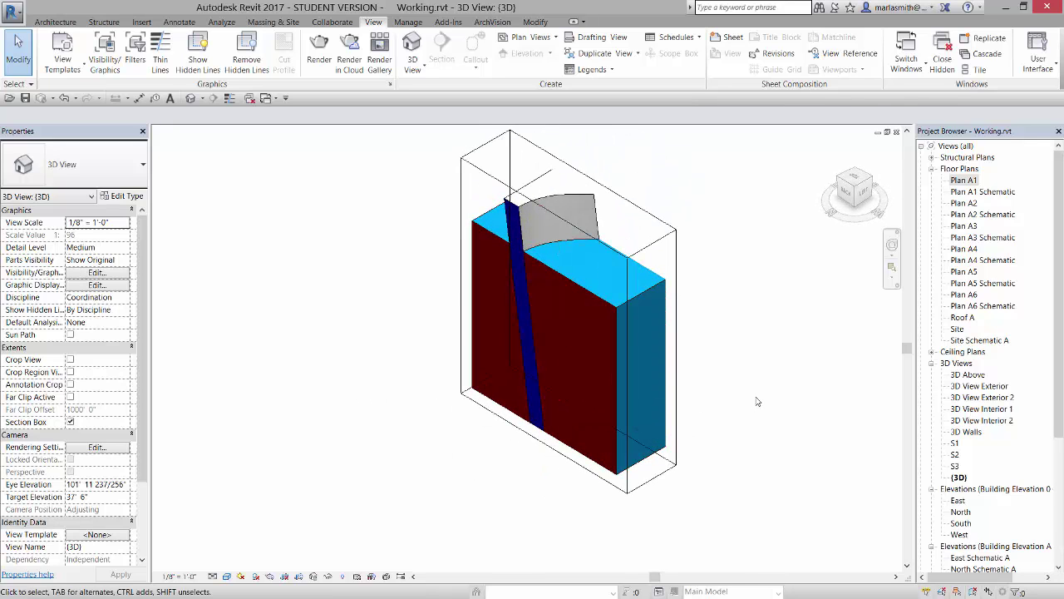
double_click(966, 180)
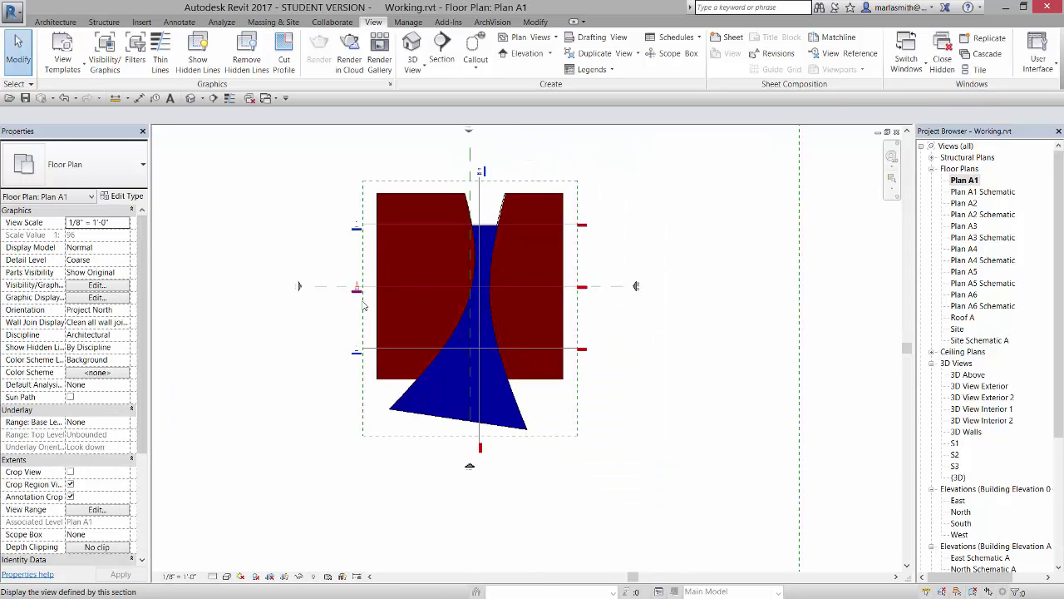
scroll(350, 298, up, 2)
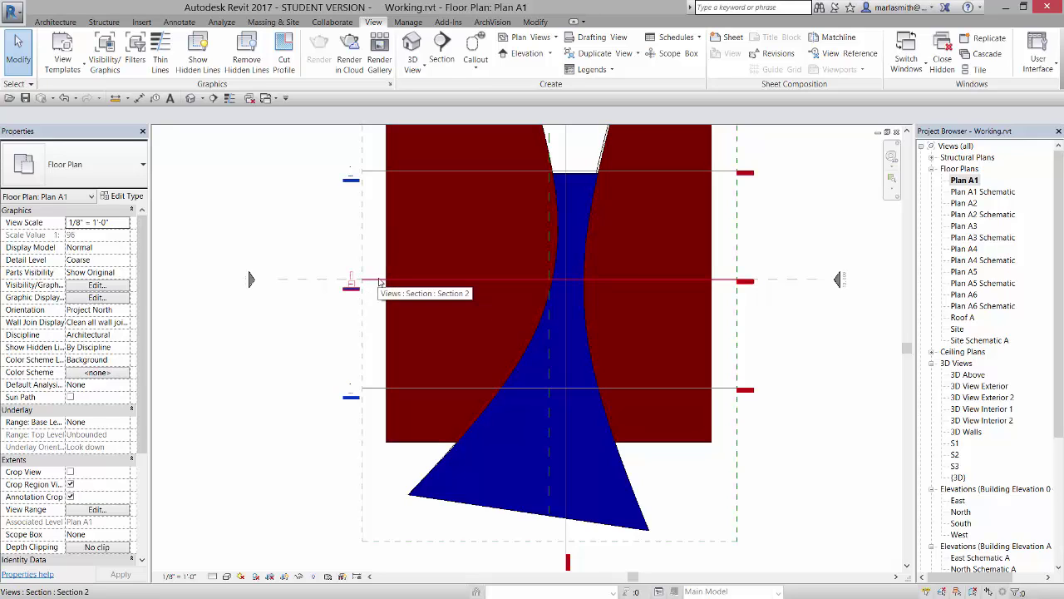
click(379, 281)
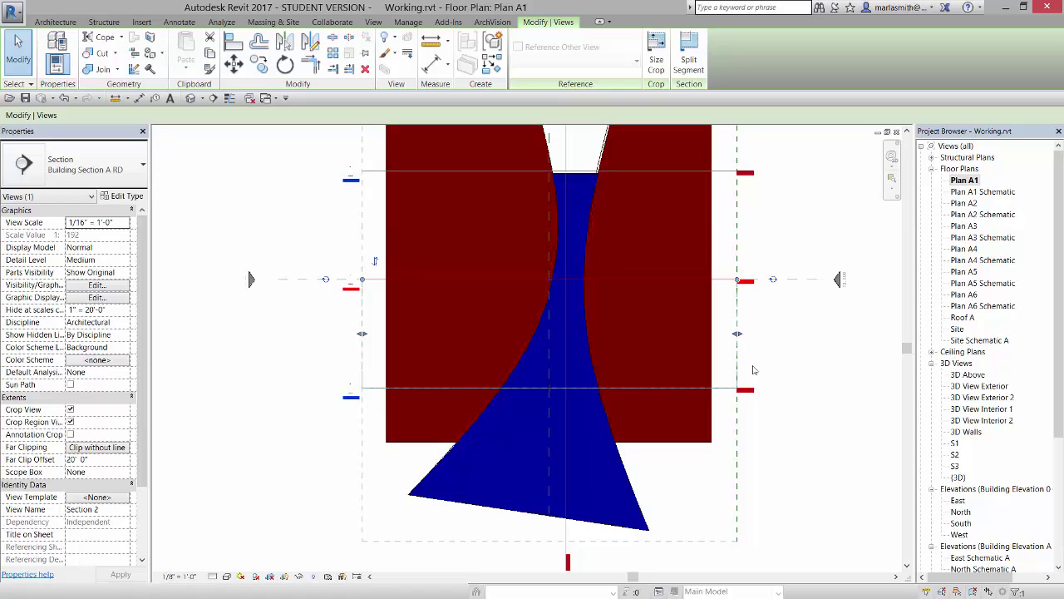
click(813, 384)
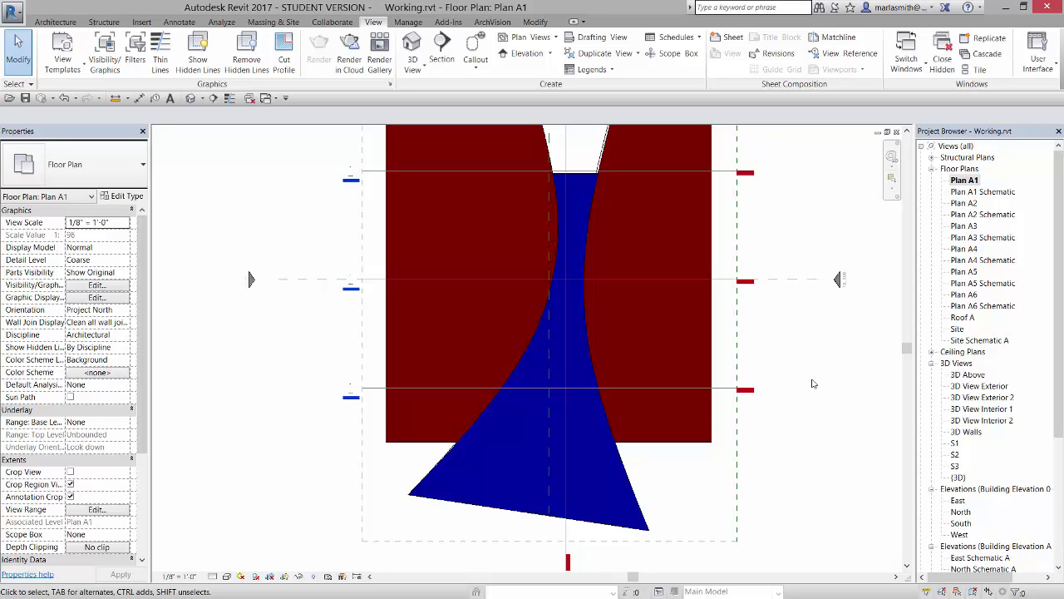
key(ctrl+Tab)
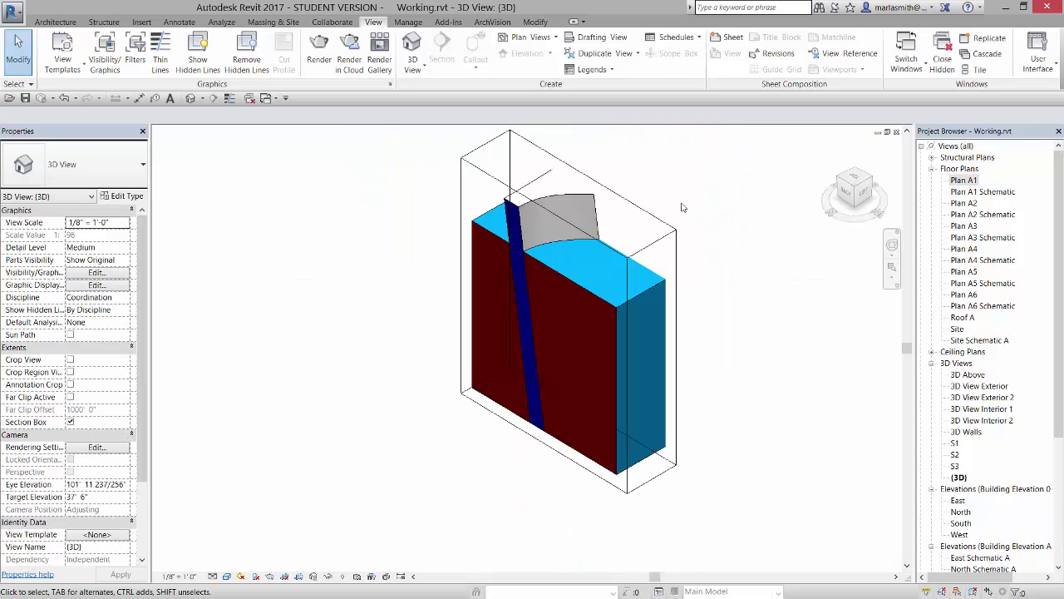